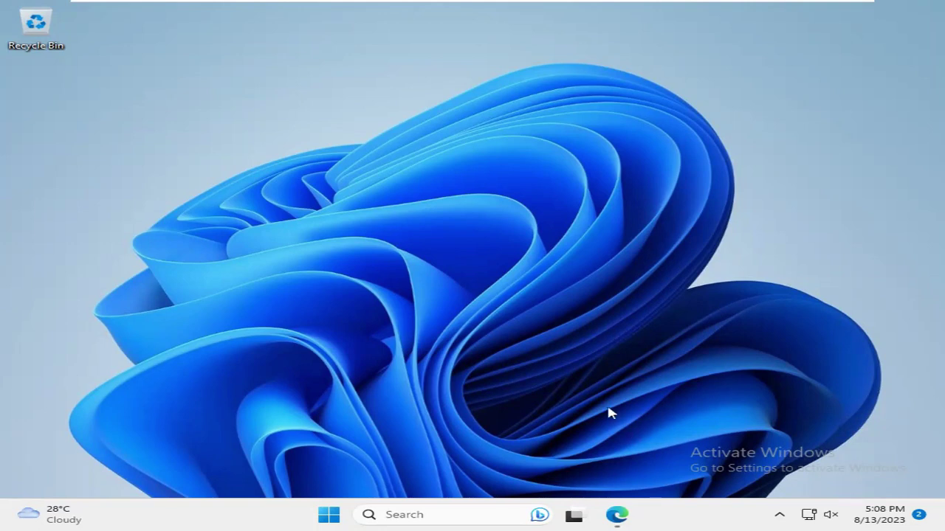
- Check Microsoft Edge's CPU and memory usage in Task Manager, and close Task Manager
{"action": "right_click", "coordinate": [240, 515]}
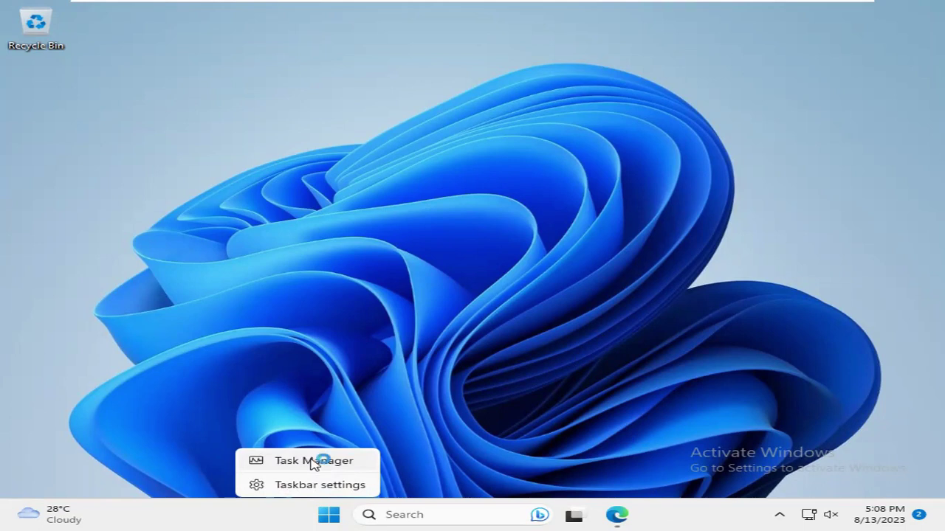
{"action": "left_click", "coordinate": [312, 462]}
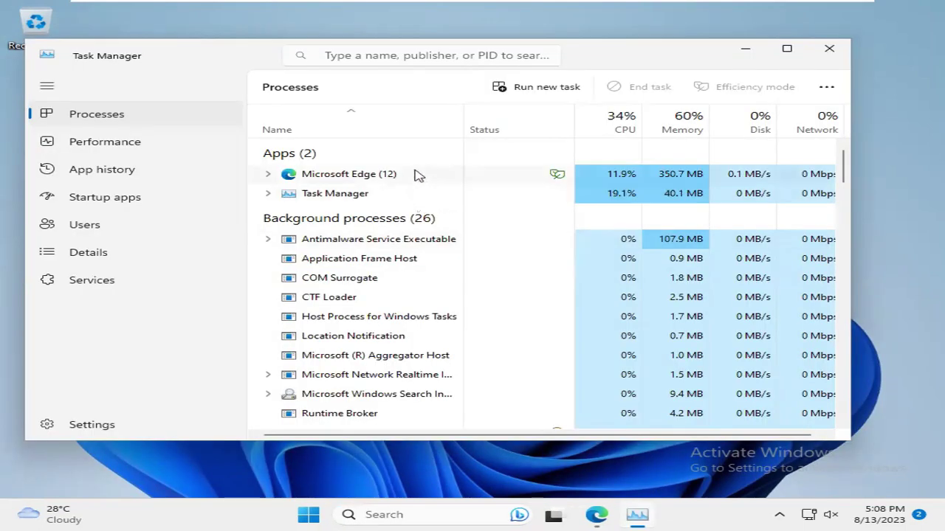
{"action": "left_click", "coordinate": [411, 177]}
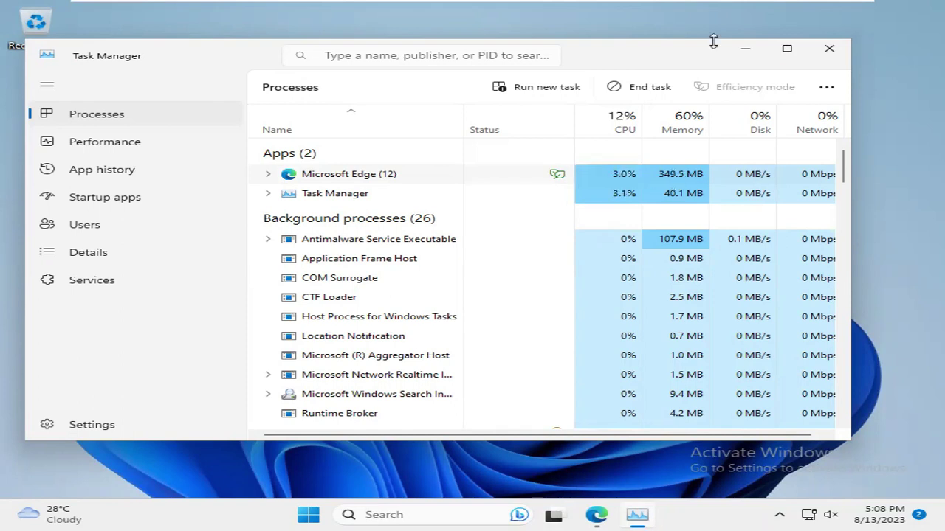
{"action": "left_click", "coordinate": [826, 56]}
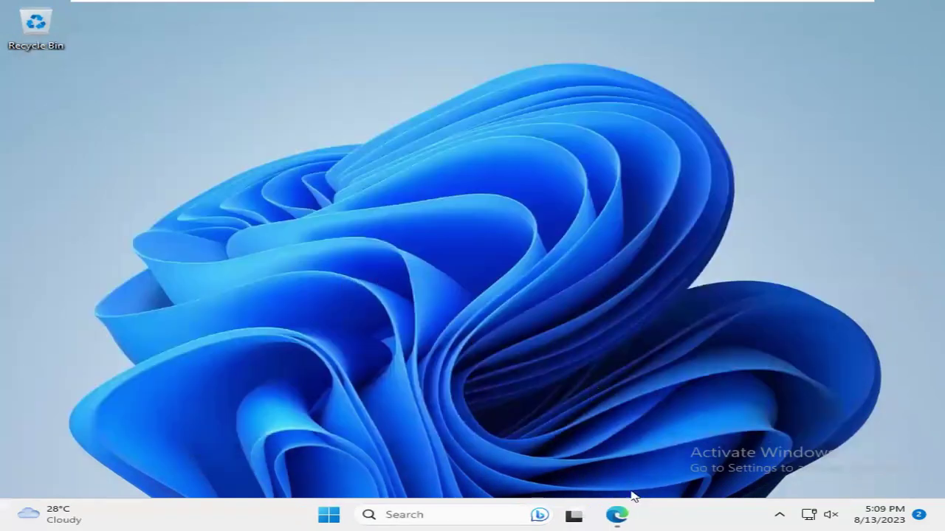
- Switch to Microsoft Edge and open the Clear browsing data section of its privacy, search, and services settings
{"action": "left_click", "coordinate": [618, 514]}
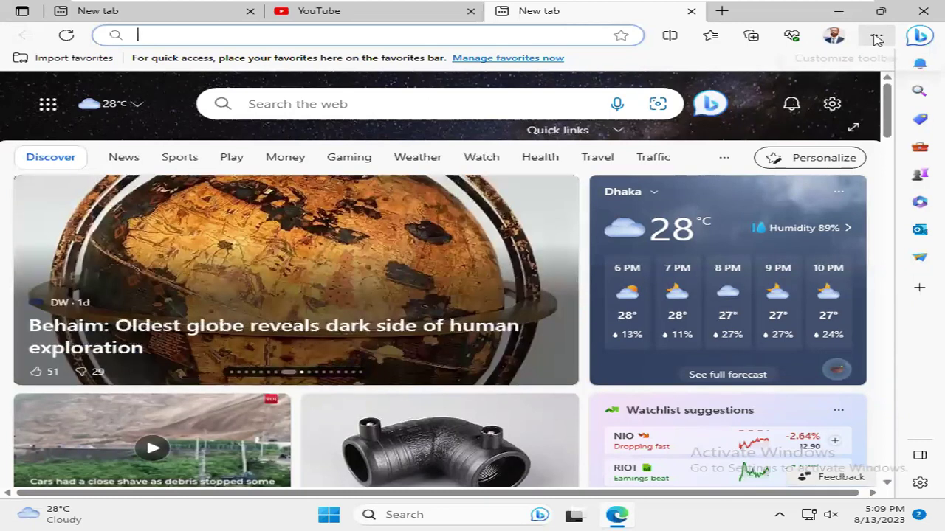
{"action": "left_click", "coordinate": [876, 39]}
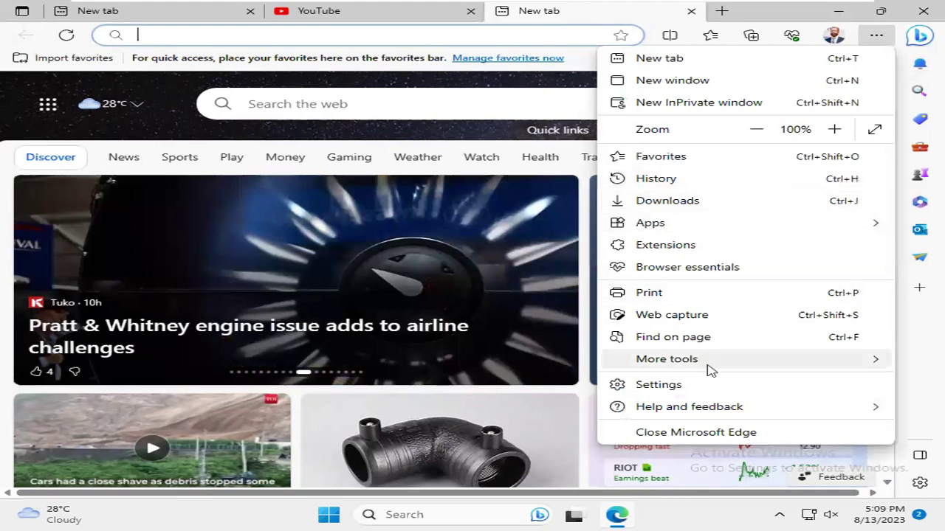
{"action": "left_click", "coordinate": [677, 391]}
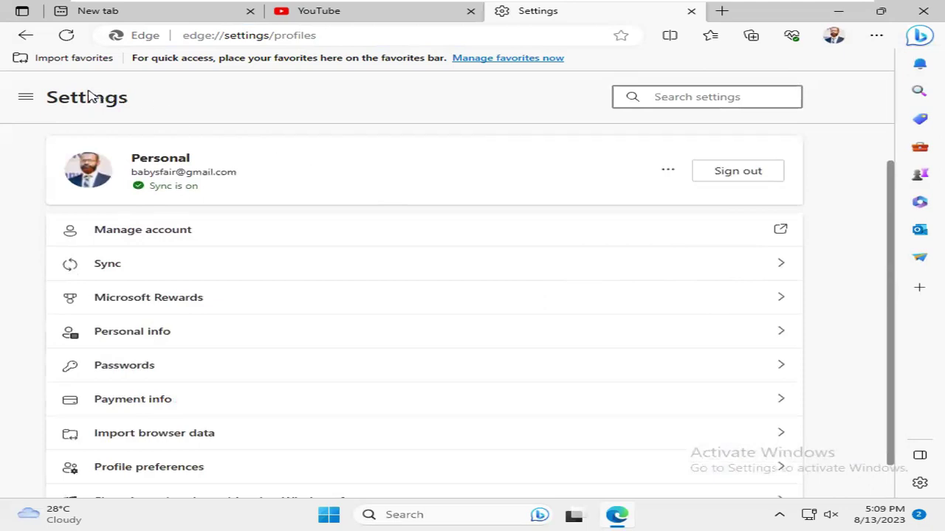
{"action": "left_click", "coordinate": [26, 99]}
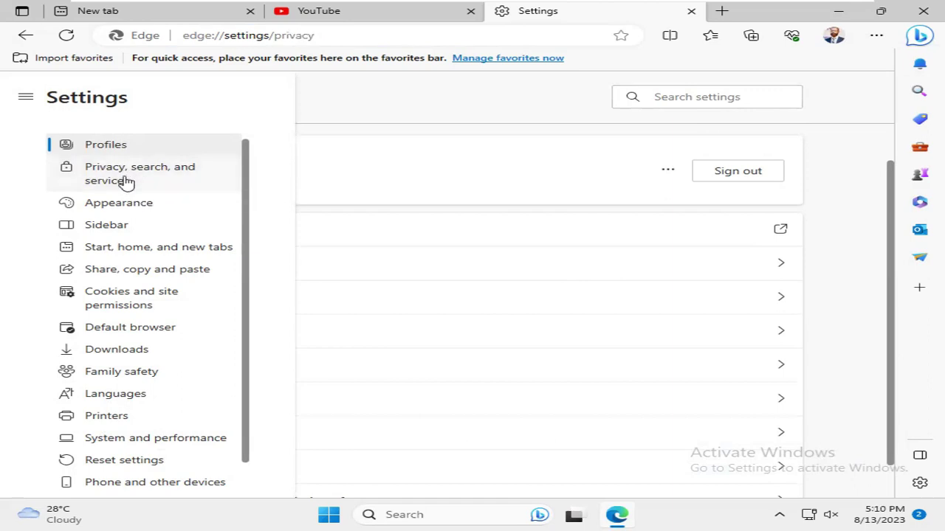
{"action": "left_click", "coordinate": [127, 181]}
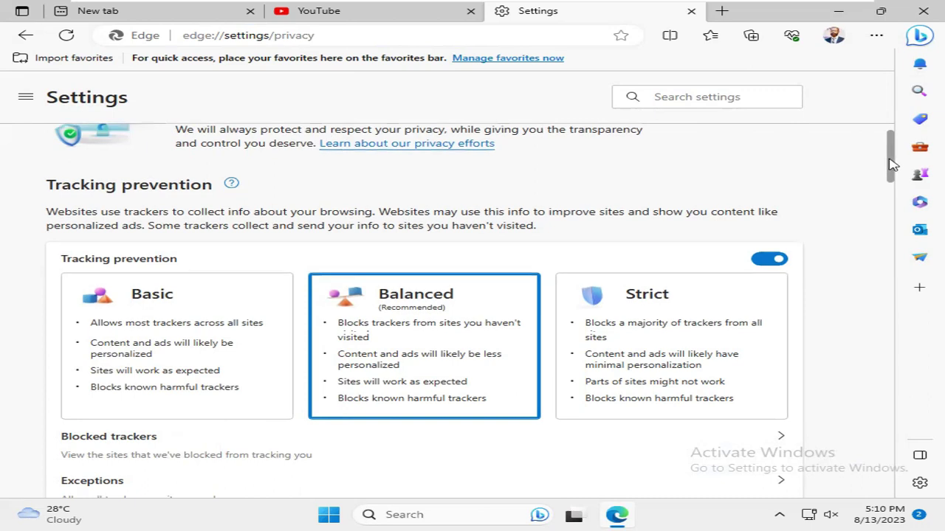
{"action": "scroll", "coordinate": [897, 192], "scroll_direction": "down", "scroll_amount": 3}
{"action": "scroll", "coordinate": [899, 207], "scroll_direction": "down", "scroll_amount": 3}
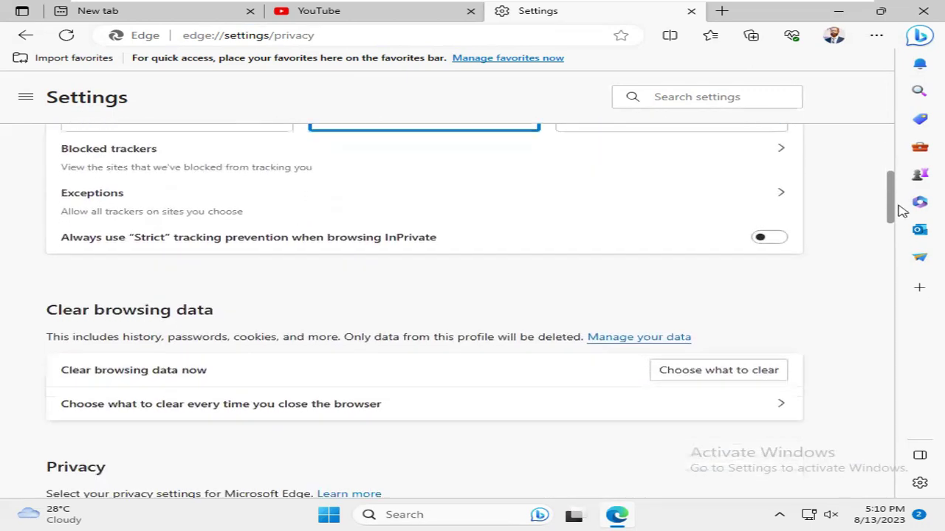
{"action": "left_click_drag", "start_coordinate": [57, 160], "coordinate": [221, 155]}
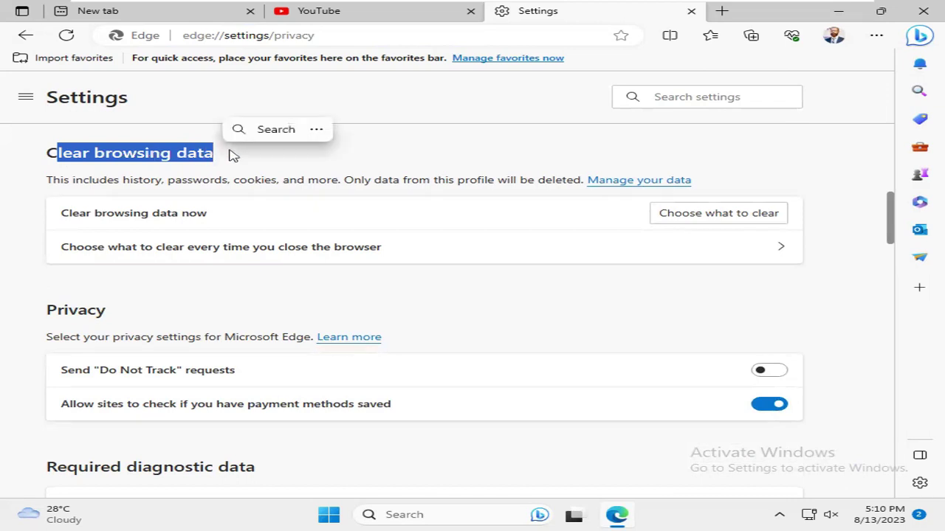
{"action": "left_click", "coordinate": [234, 153]}
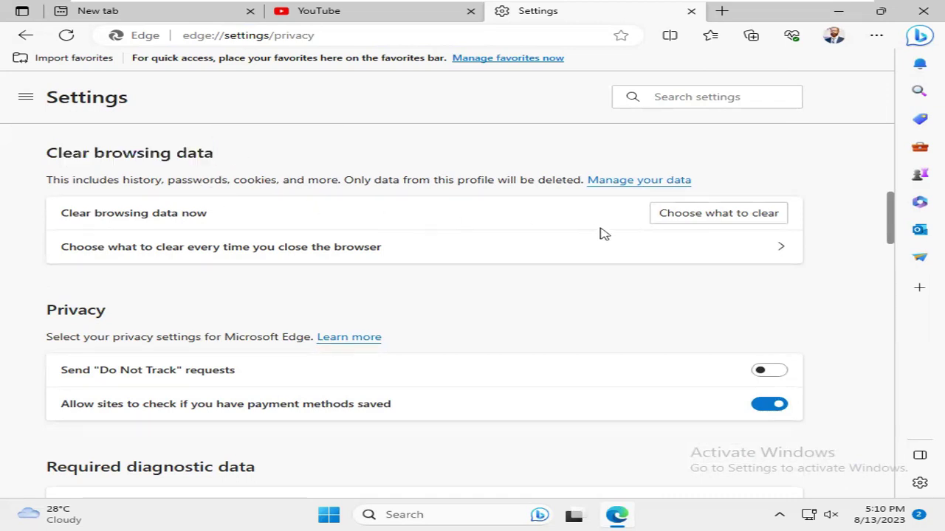
- Clear all listed types of browsing data now, with the time range set to All time
{"action": "left_click", "coordinate": [719, 214]}
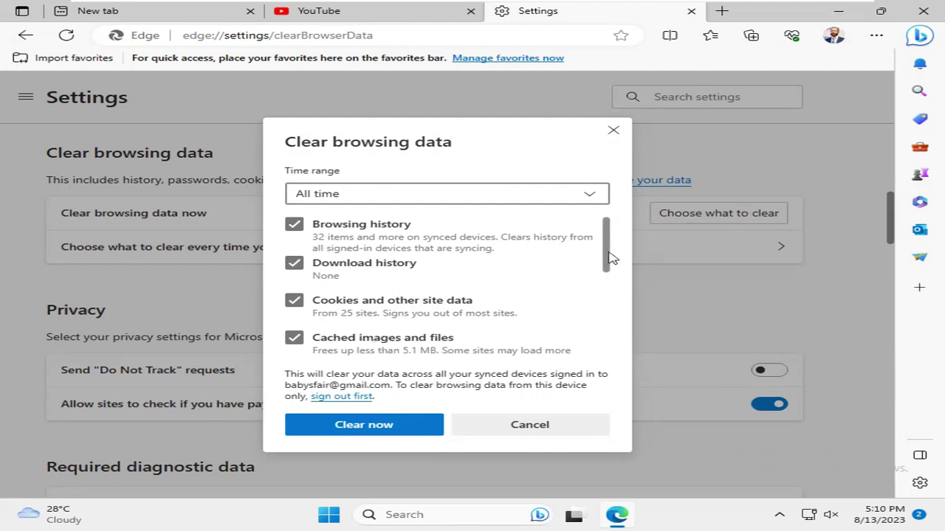
{"action": "left_click_drag", "start_coordinate": [610, 257], "coordinate": [616, 323]}
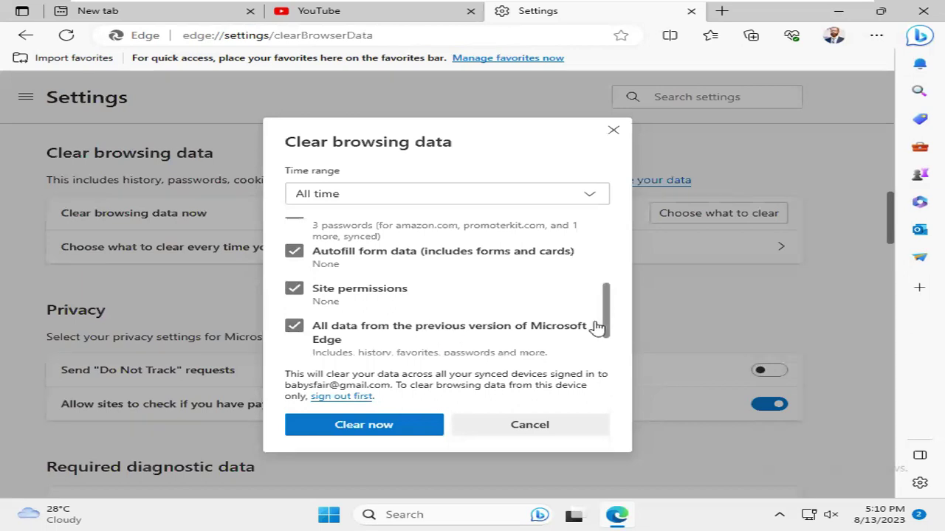
{"action": "left_click_drag", "start_coordinate": [610, 327], "coordinate": [609, 356]}
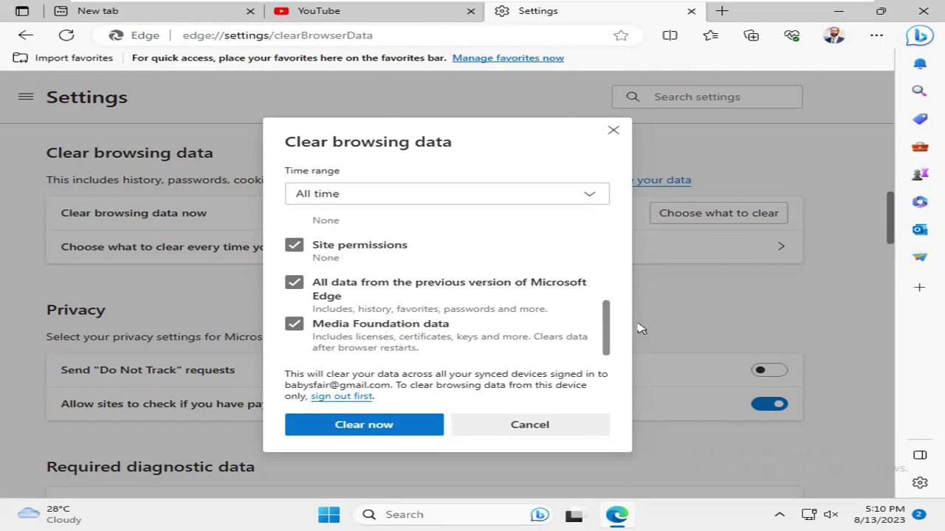
{"action": "left_click", "coordinate": [332, 196]}
{"action": "left_click", "coordinate": [323, 200]}
{"action": "left_click", "coordinate": [317, 199]}
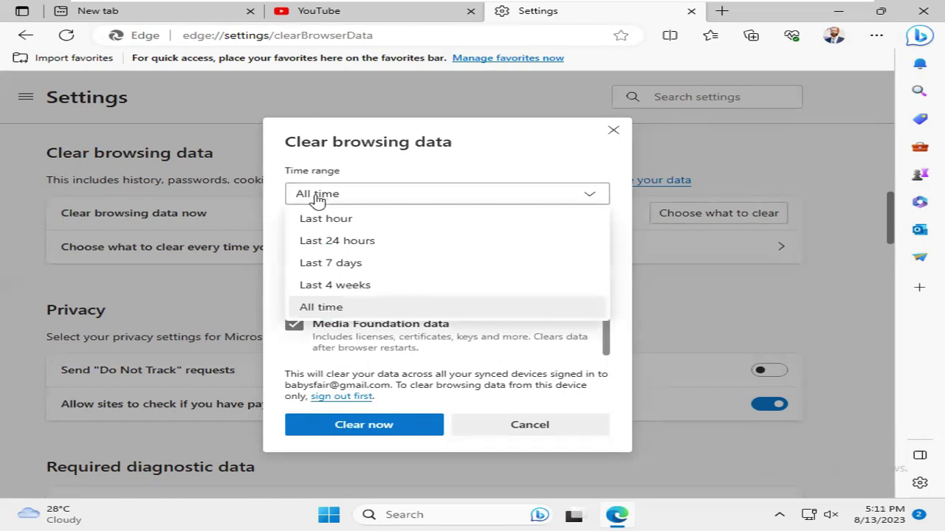
{"action": "left_click", "coordinate": [391, 307]}
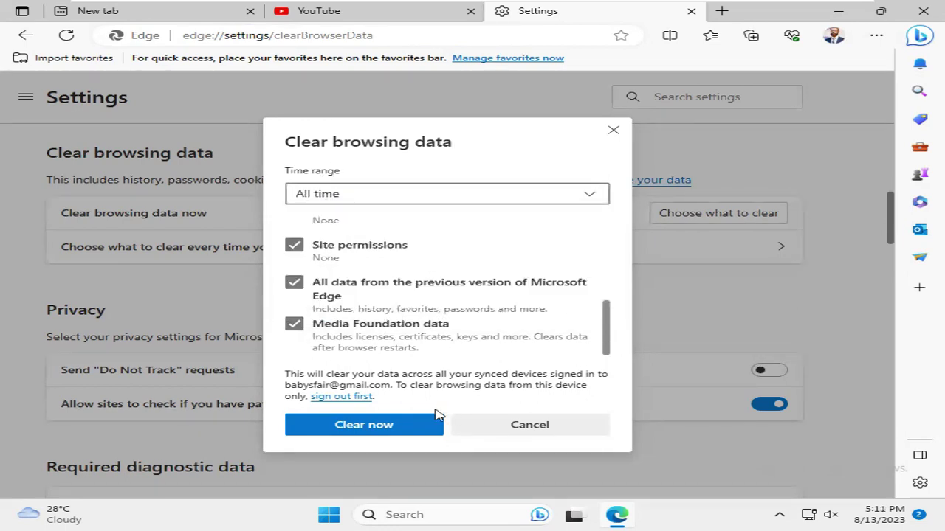
{"action": "left_click", "coordinate": [399, 434]}
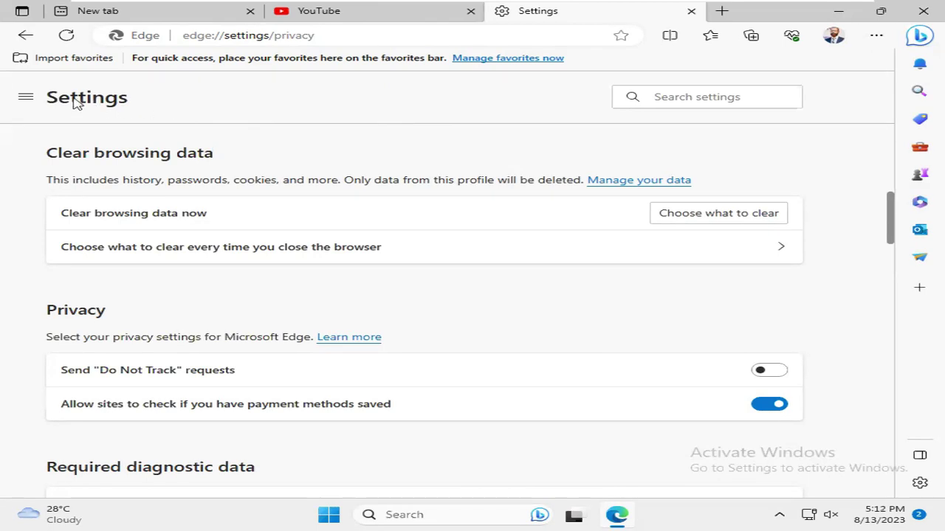
- In the system and performance settings, turn off background extensions and apps and hardware acceleration, and restart the browser
{"action": "left_click", "coordinate": [24, 99]}
{"action": "scroll", "coordinate": [255, 410], "scroll_direction": "down", "scroll_amount": 2}
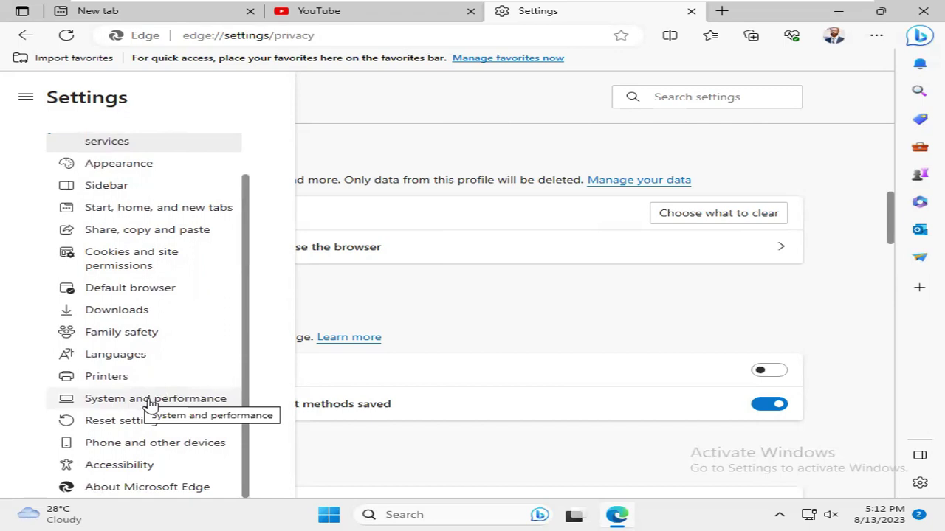
{"action": "left_click", "coordinate": [177, 400]}
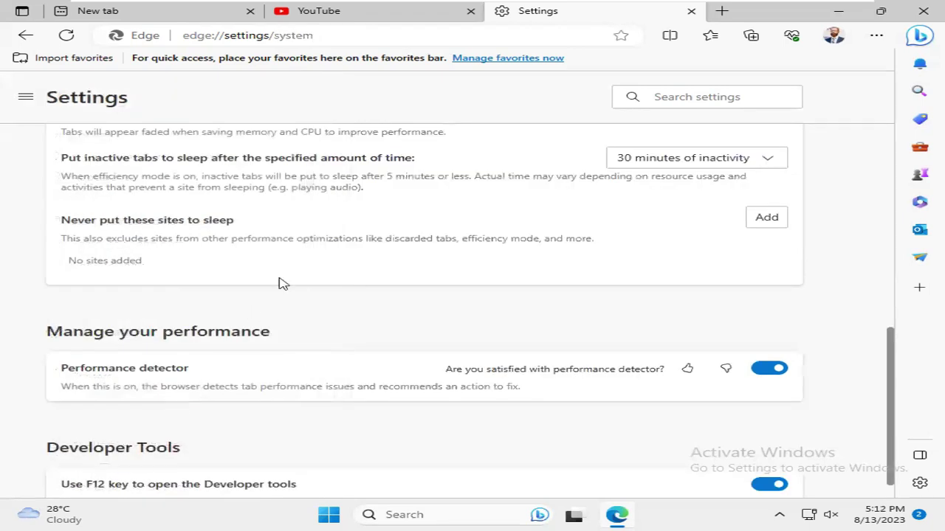
{"action": "scroll", "coordinate": [279, 280], "scroll_direction": "up", "scroll_amount": 10}
{"action": "left_click_drag", "start_coordinate": [47, 158], "coordinate": [111, 168]}
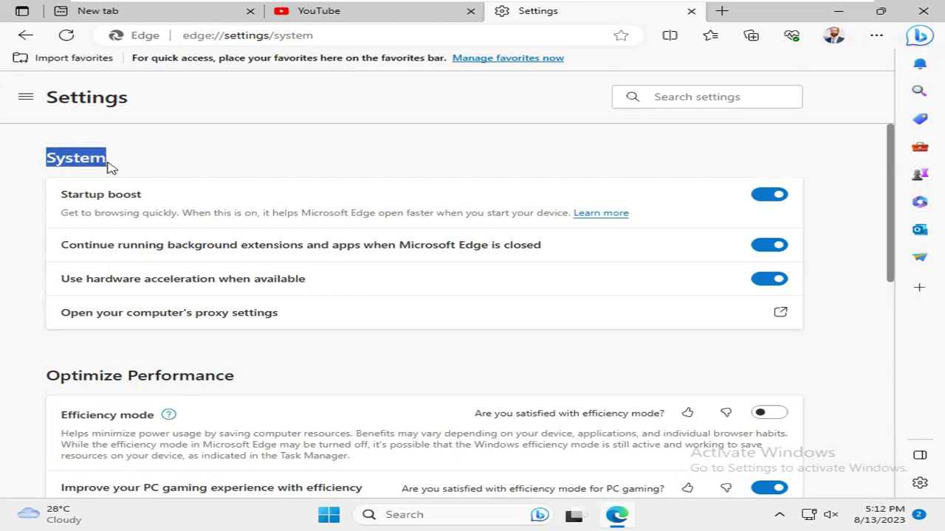
{"action": "left_click", "coordinate": [33, 240]}
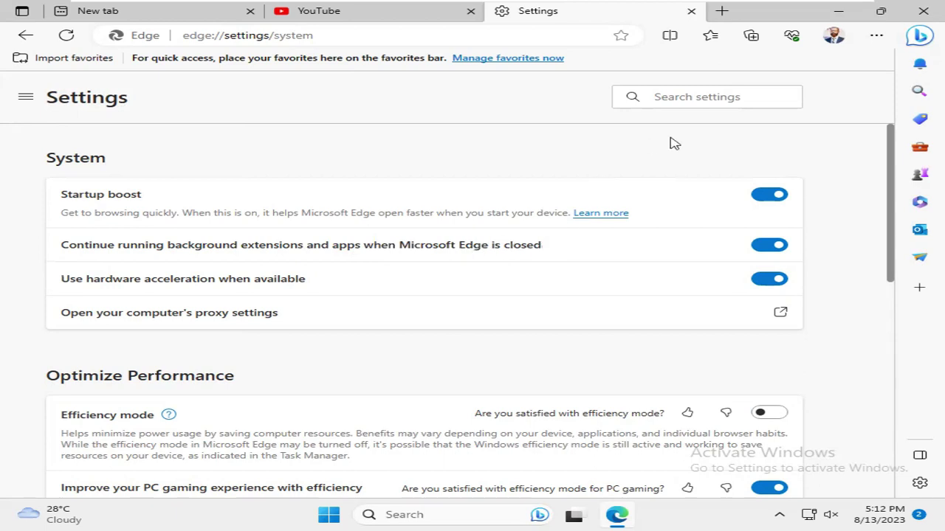
{"action": "left_click", "coordinate": [764, 251]}
{"action": "left_click", "coordinate": [768, 281]}
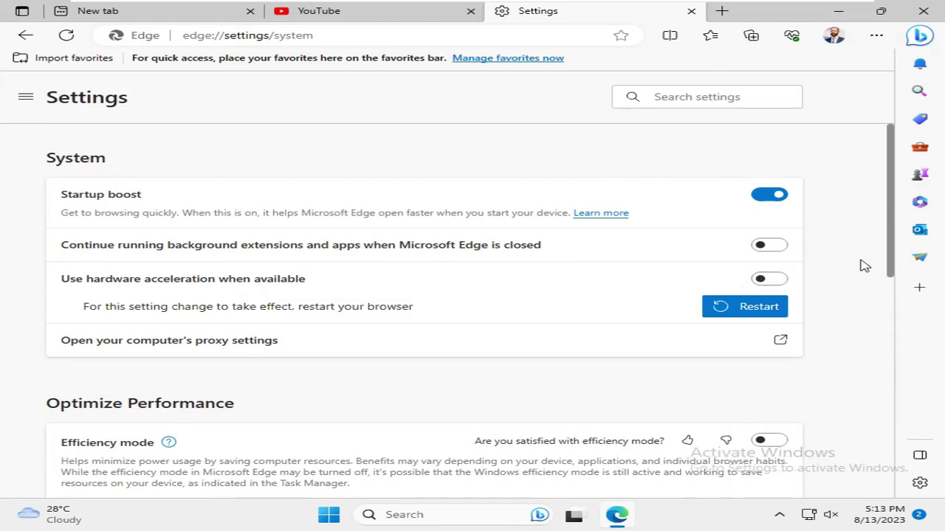
{"action": "left_click", "coordinate": [740, 311]}
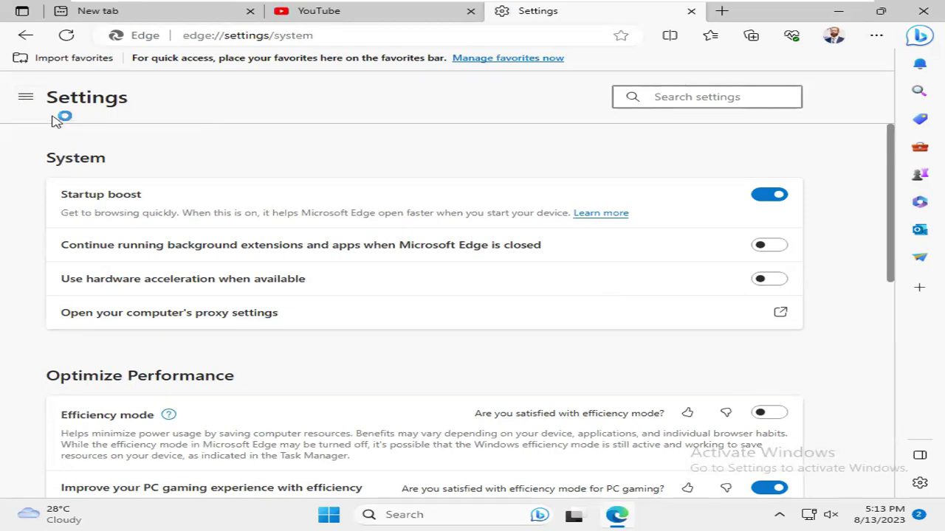
- Restore the browser settings to their default values and confirm the reset
{"action": "left_click", "coordinate": [27, 100]}
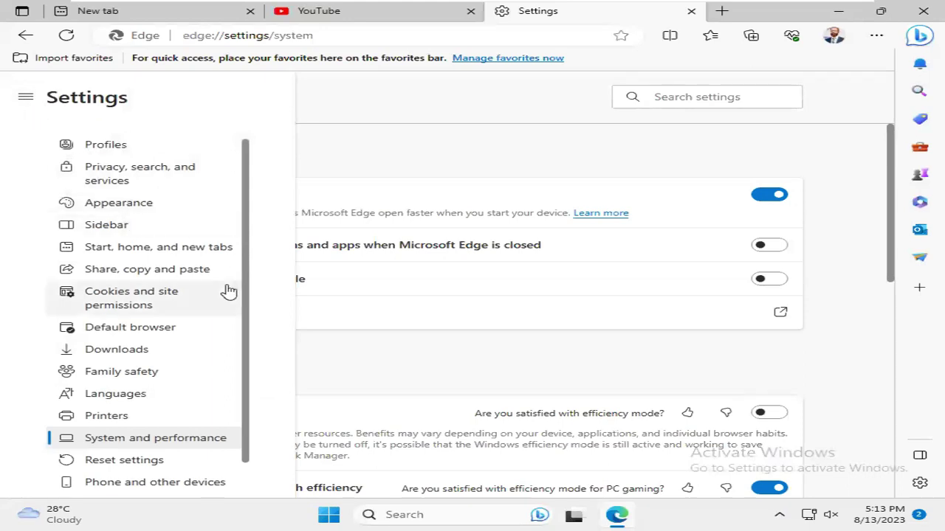
{"action": "scroll", "coordinate": [231, 428], "scroll_direction": "down", "scroll_amount": 1}
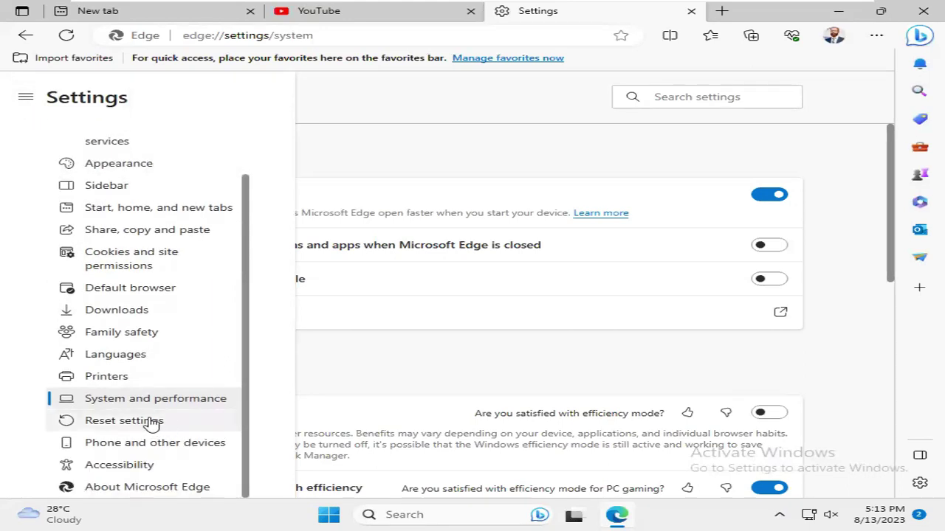
{"action": "scroll", "coordinate": [152, 420], "scroll_direction": "up", "scroll_amount": 1}
{"action": "left_click", "coordinate": [124, 460]}
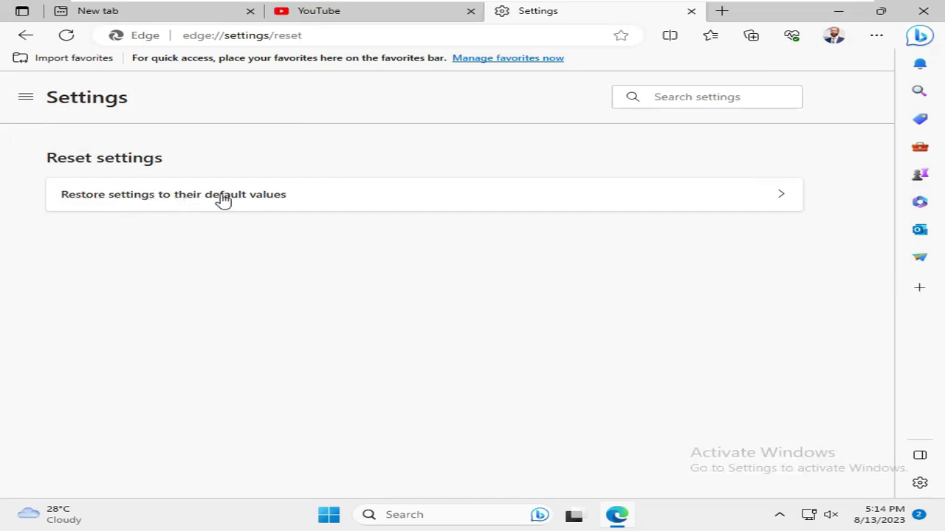
{"action": "left_click", "coordinate": [785, 199]}
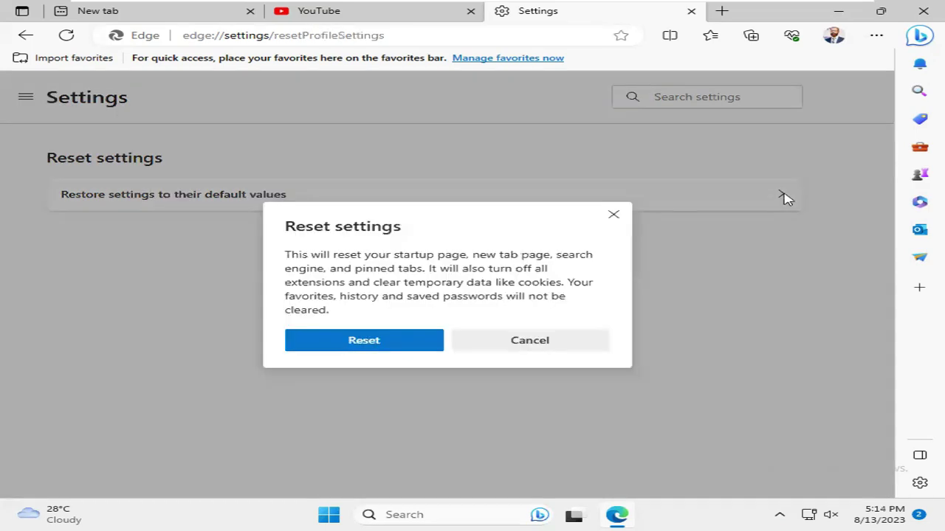
{"action": "left_click", "coordinate": [374, 342]}
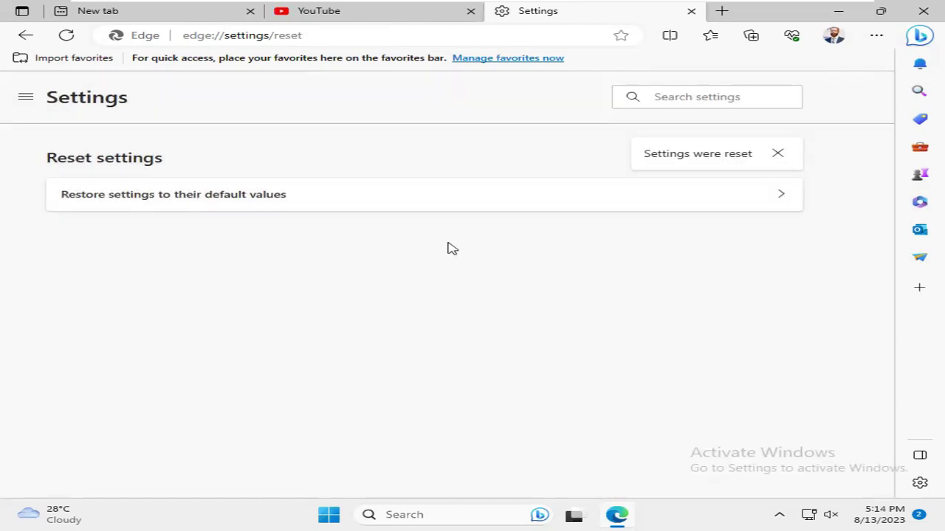
- Close Microsoft Edge and relaunch it from the recent apps in Windows search
{"action": "left_click", "coordinate": [924, 12]}
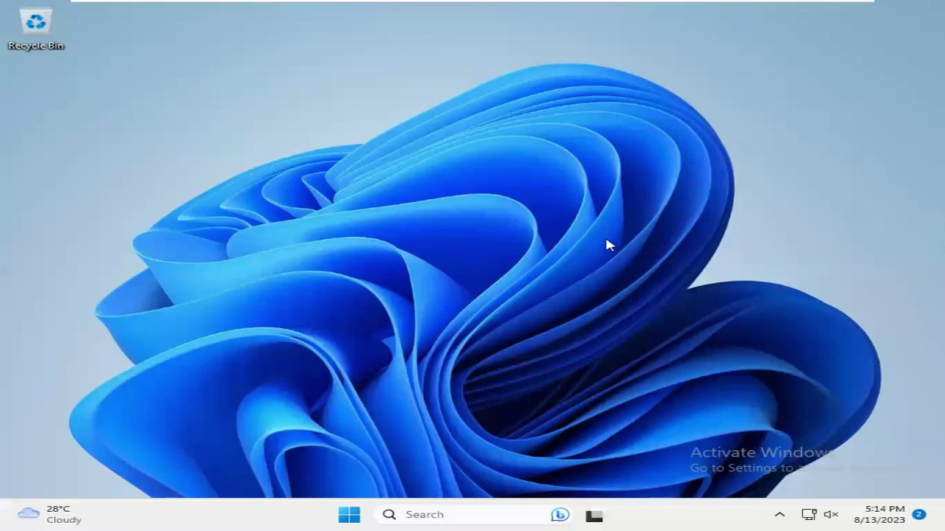
{"action": "left_click", "coordinate": [427, 505]}
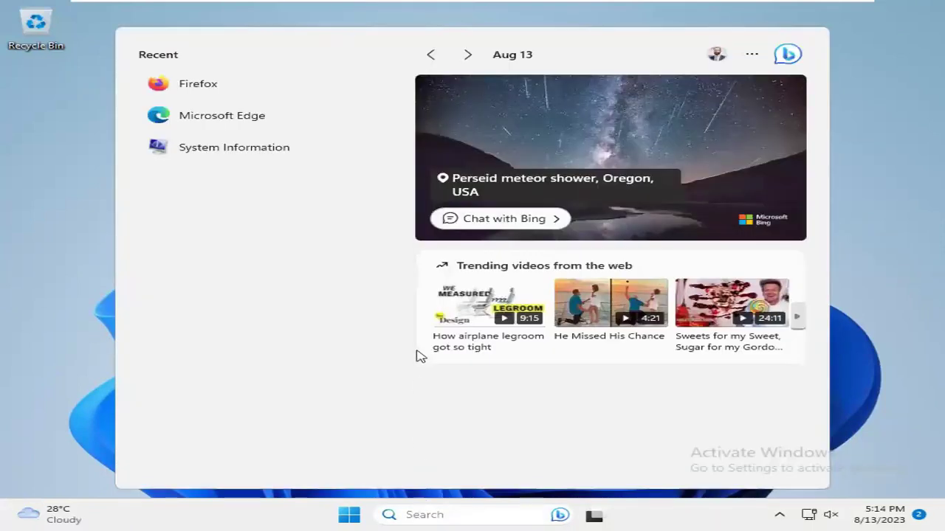
{"action": "left_click", "coordinate": [249, 118]}
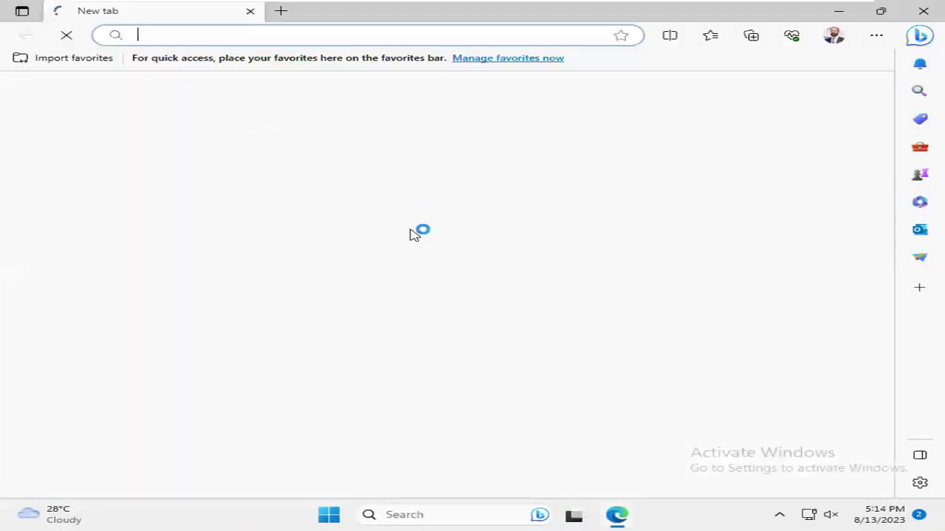